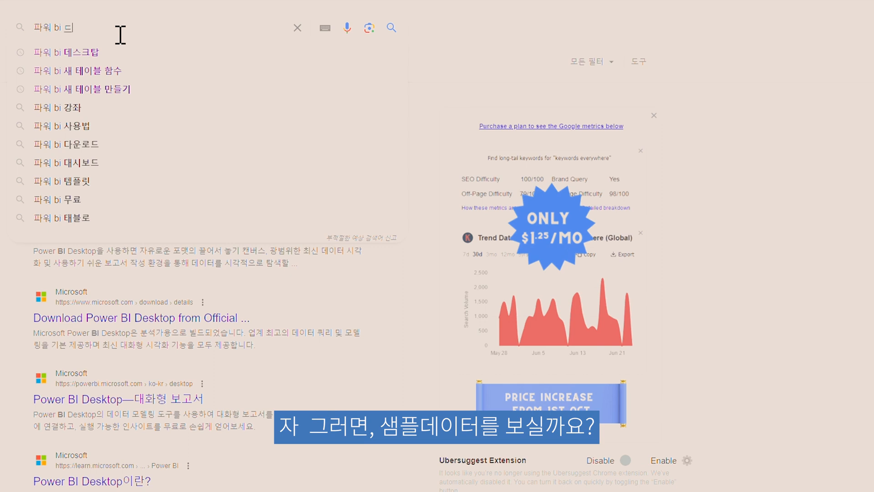
Search the web for "파워 bi 데스크탑".
text(탑)
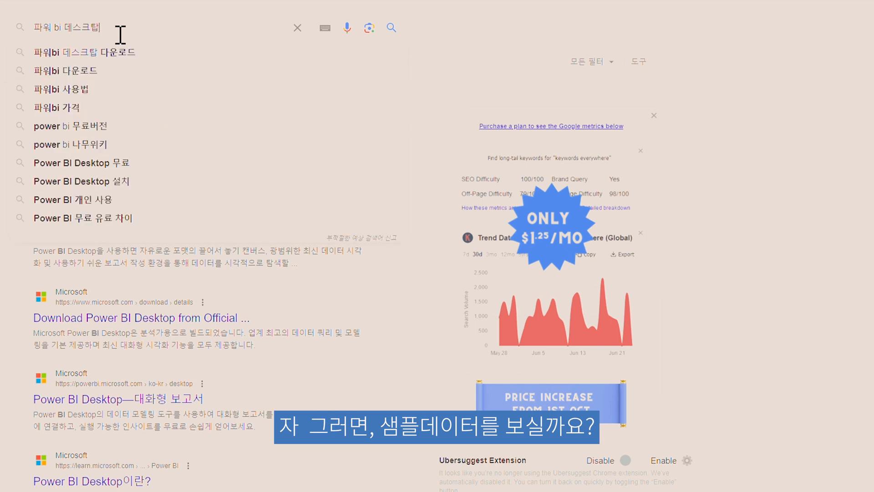
key(Return)
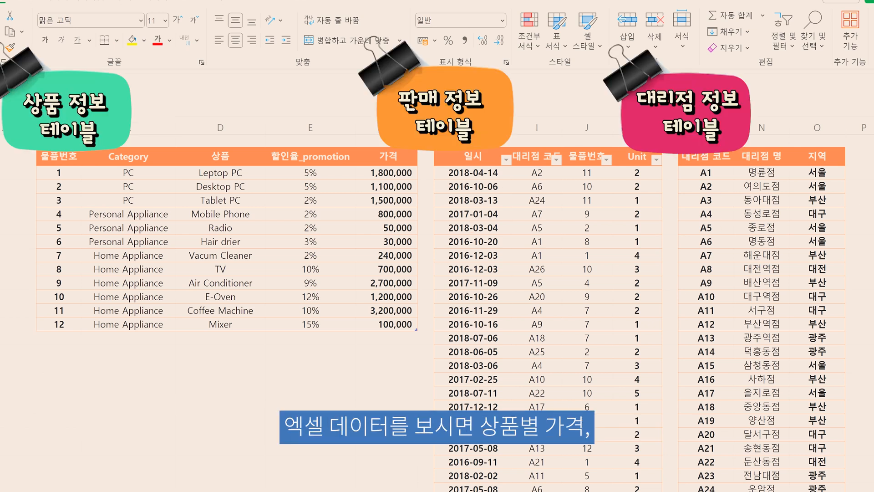
Look through the product, sales and branch tables of the sample workbook.
click(128, 406)
scroll(553, 319, down, 20)
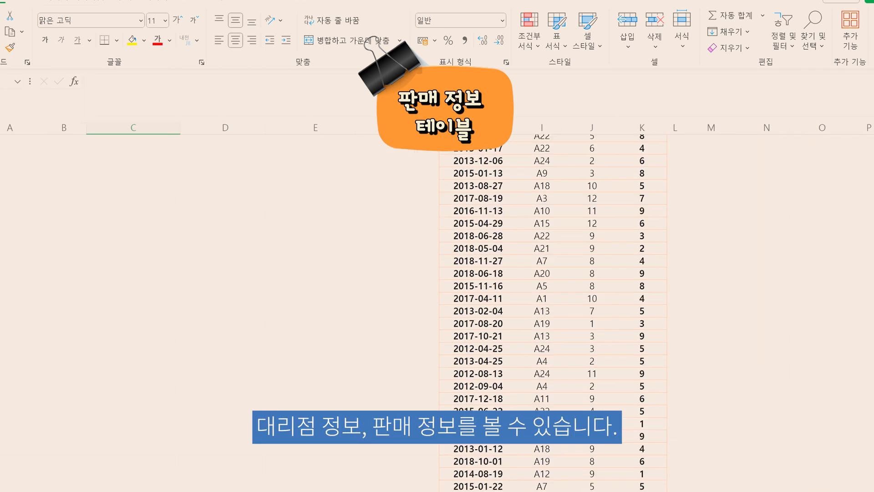
scroll(554, 319, up, 20)
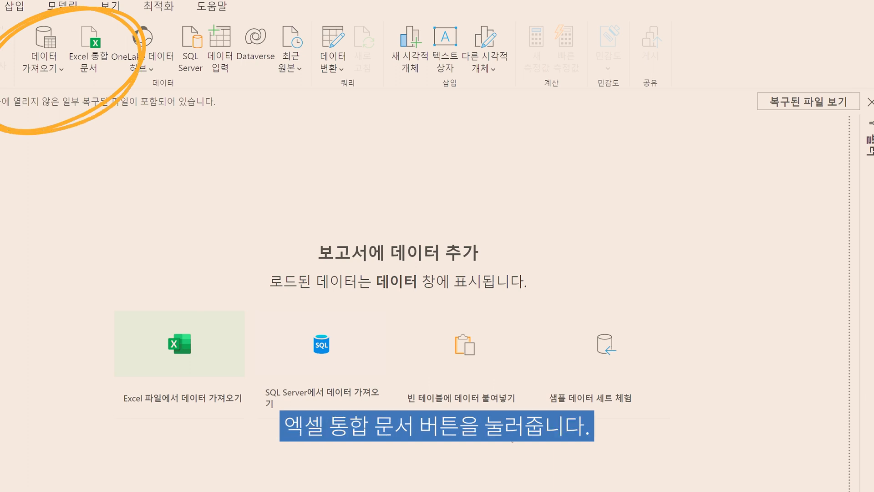
In Power BI Desktop, load the 대리점정보, 물품정보 and 판매정보 tables from the Excel workbook 매출액 분석.
click(43, 68)
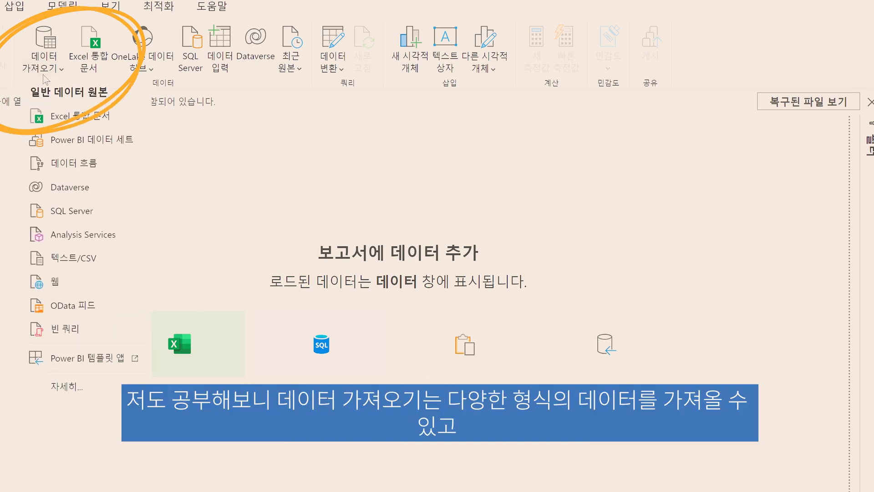
click(104, 71)
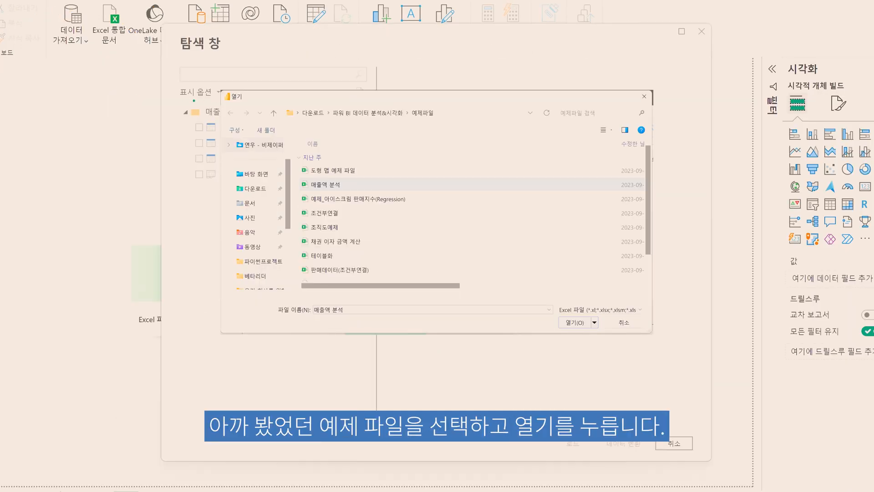
click(199, 127)
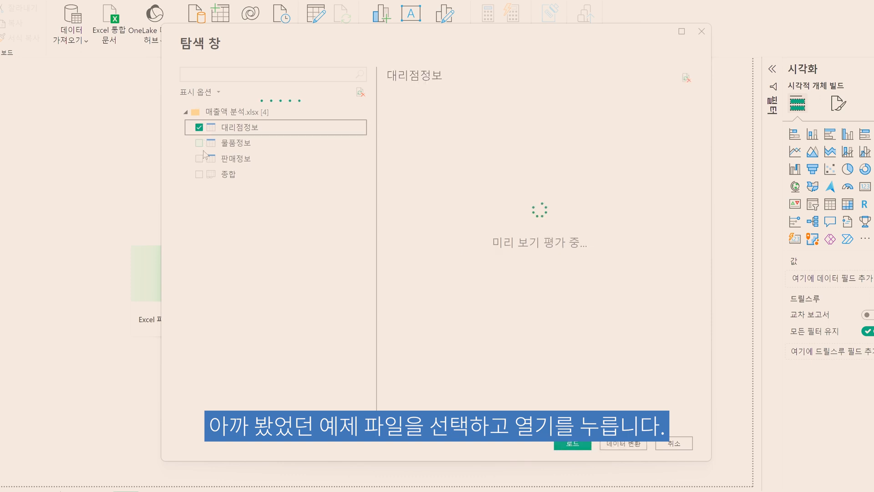
click(199, 143)
click(199, 159)
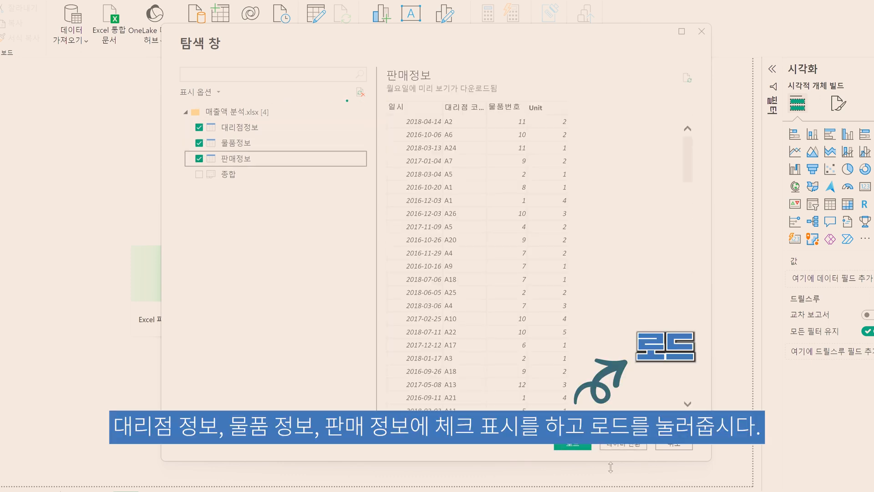
click(569, 449)
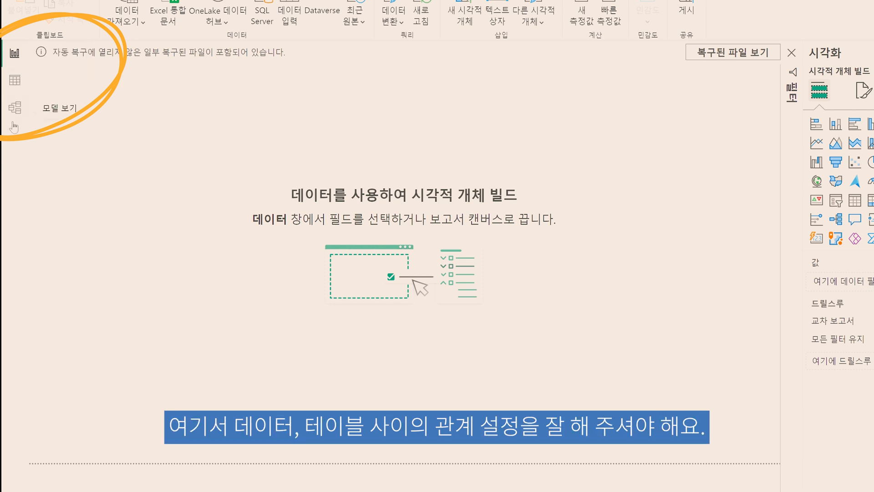
In the model view, place the 판매정보 table below the other two and inspect its relationships with 물품정보 and 대리점정보.
click(15, 115)
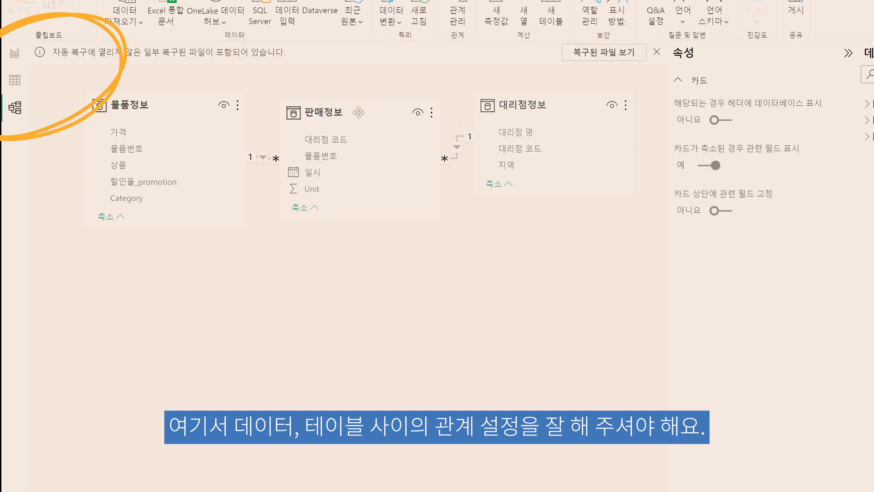
drag(360, 127, 371, 342)
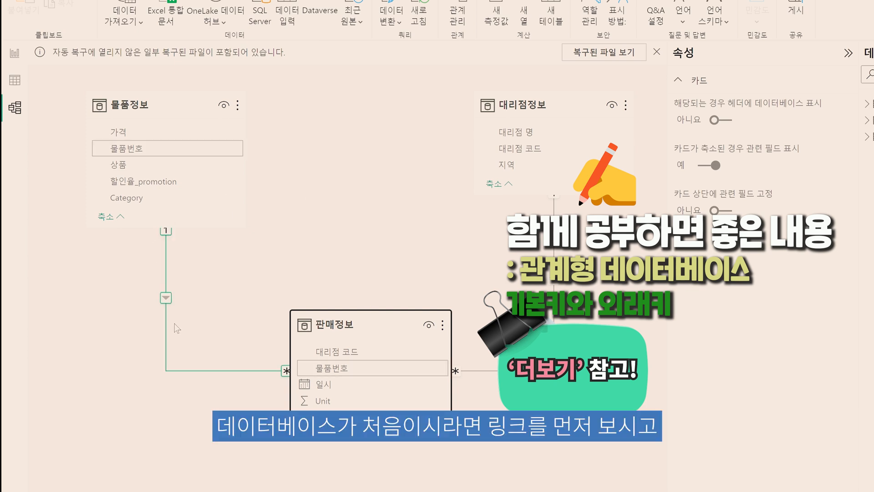
click(174, 311)
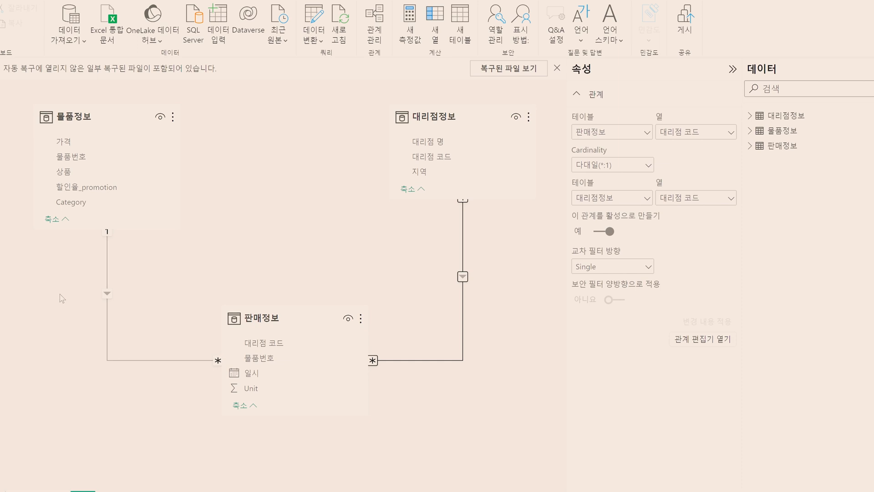
click(108, 304)
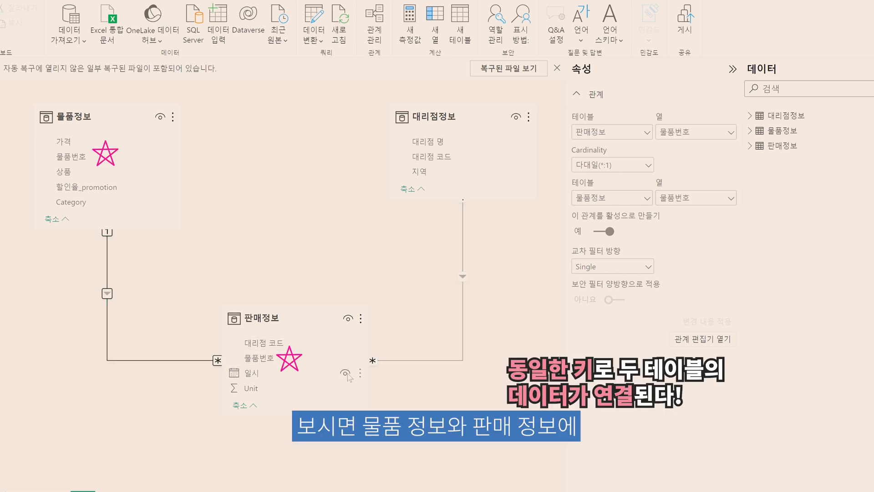
click(469, 284)
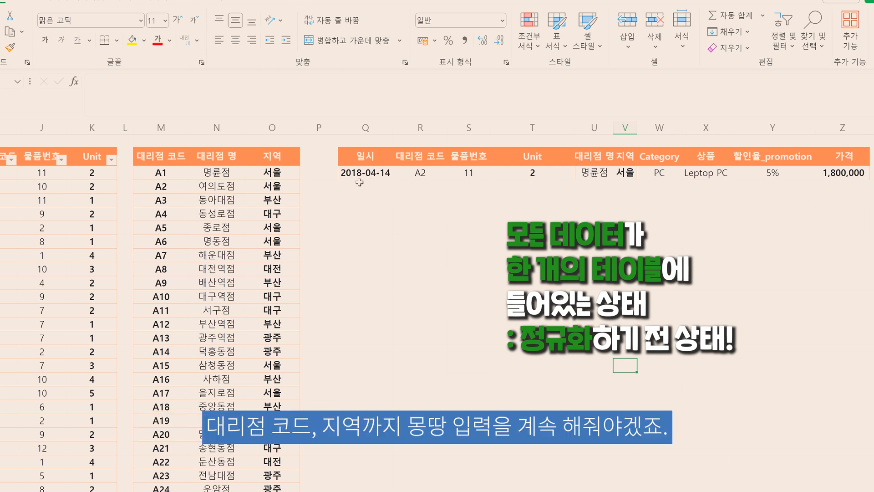
In the Excel sheet's combined table, copy the 2018-04-14 record from 일시 to 가격 into the four rows below it.
drag(362, 182, 712, 181)
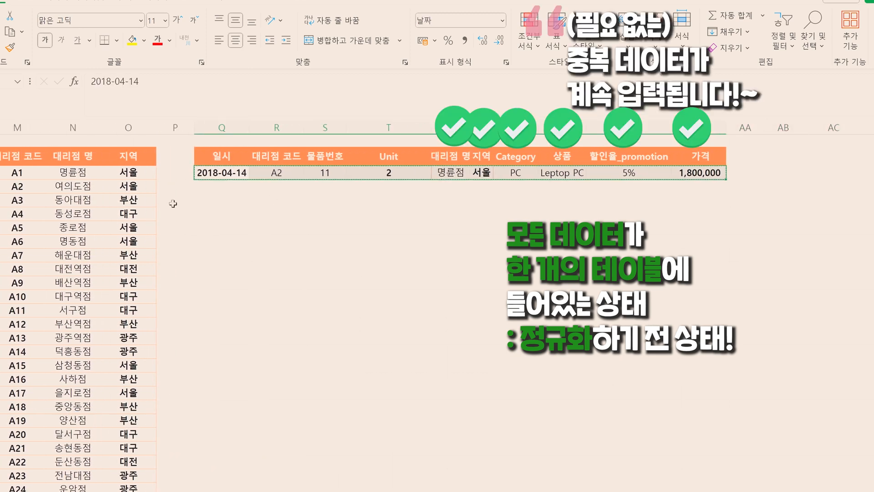
key(ctrl+c)
click(216, 187)
key(ctrl+v)
click(216, 209)
key(ctrl+v)
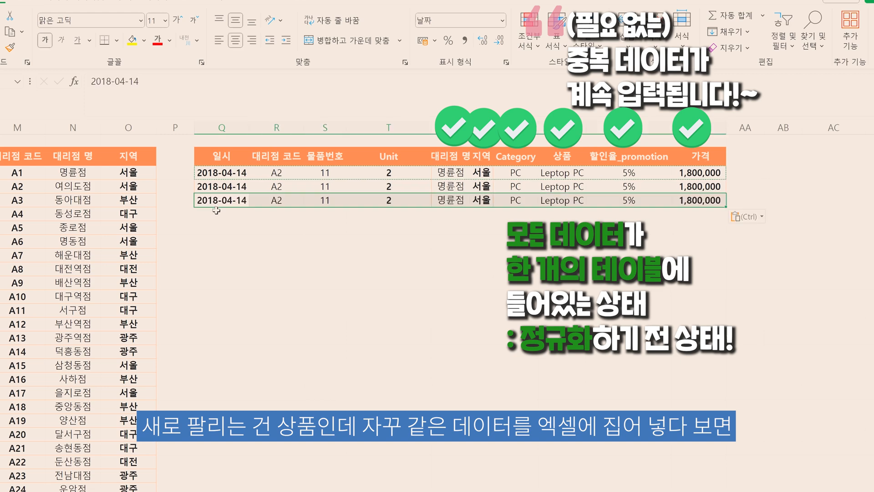
click(216, 221)
key(ctrl+v)
click(222, 237)
key(ctrl+v)
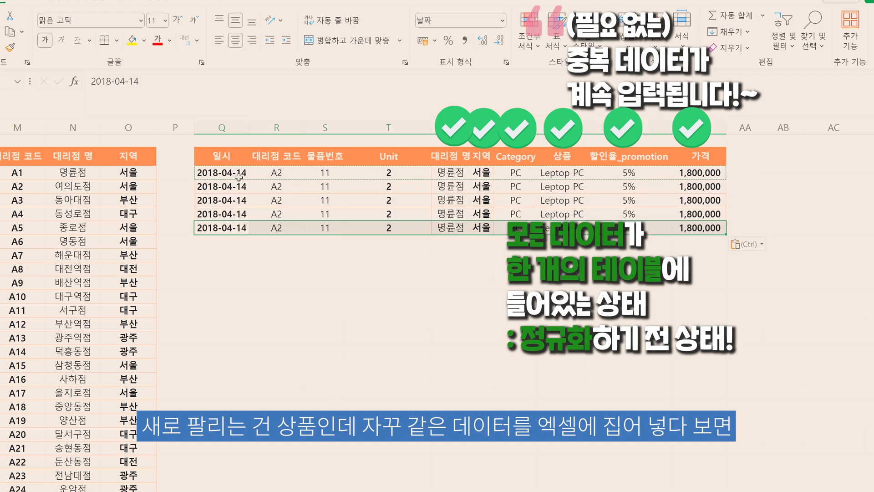
Fill the 일시 column with consecutive dates from 2018-04-14 to 2018-04-18 and slightly widen the 대리점 명 column.
click(239, 177)
drag(250, 186, 254, 233)
click(273, 270)
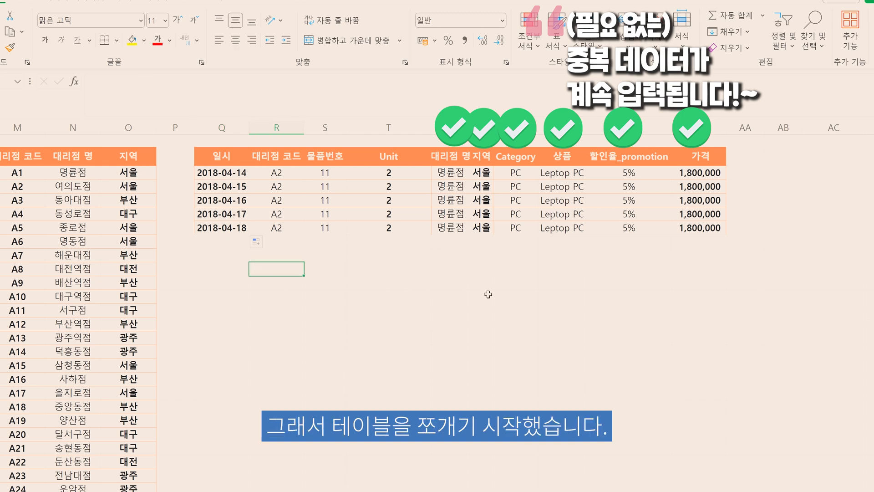
drag(471, 130, 506, 137)
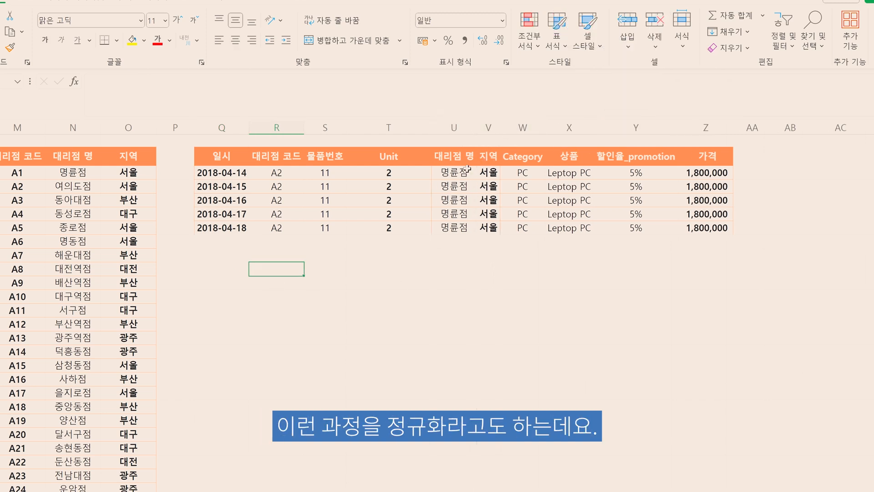
click(241, 230)
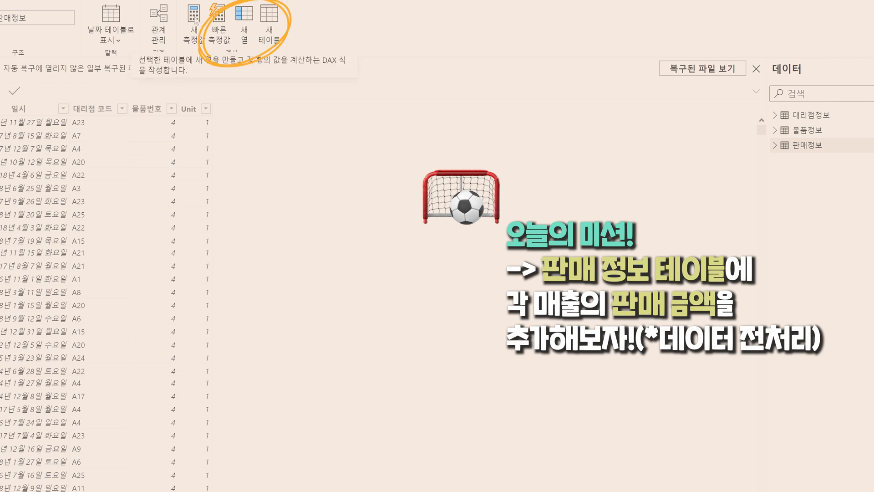
In Power BI's 판매정보 table, add a calculated column named 매출액 and begin its formula with '판매정보'[Unit].
click(245, 30)
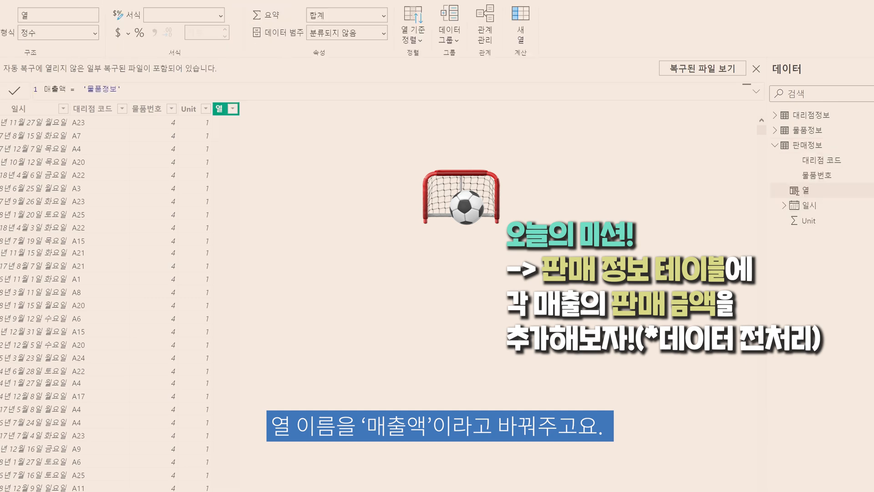
text('')
key(Left)
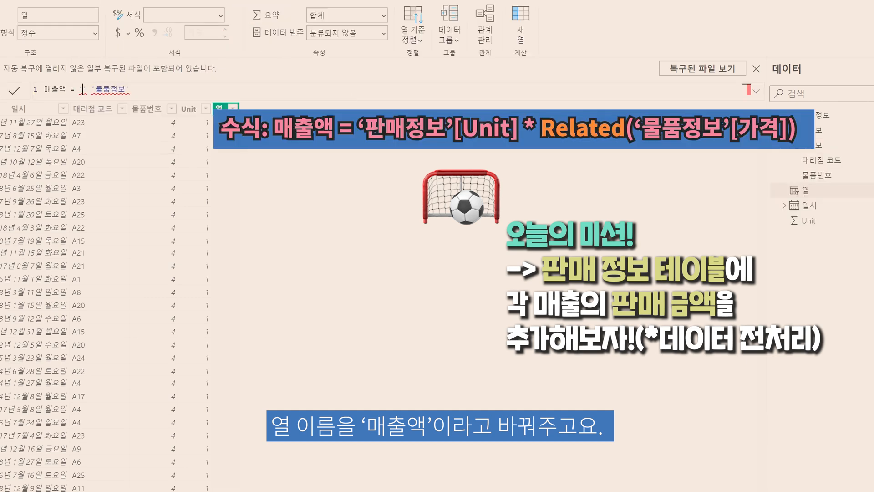
text(판매정보)
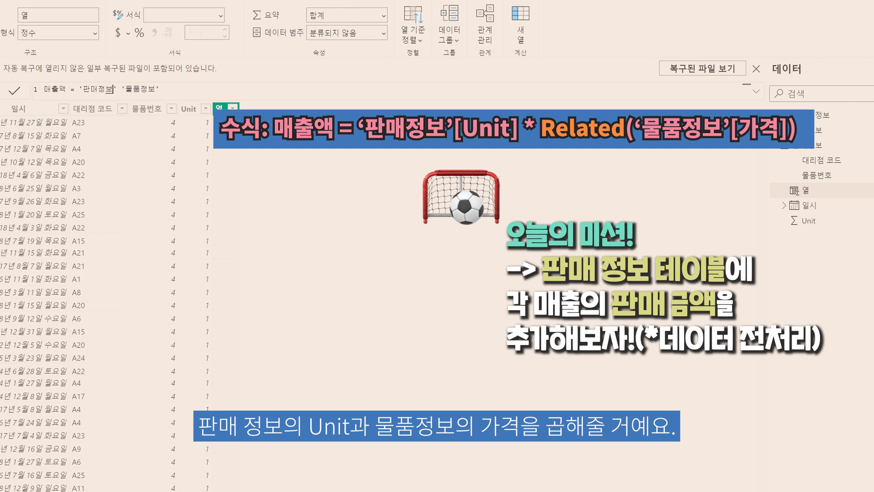
text([])
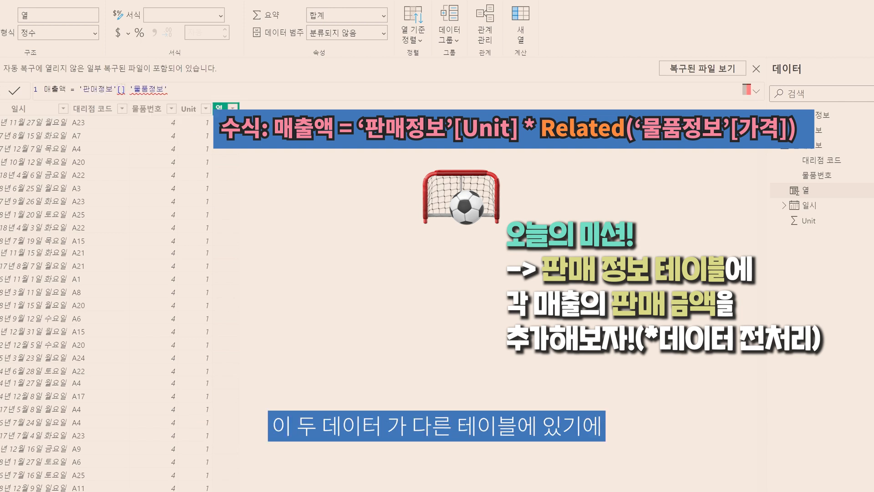
text(Unit)
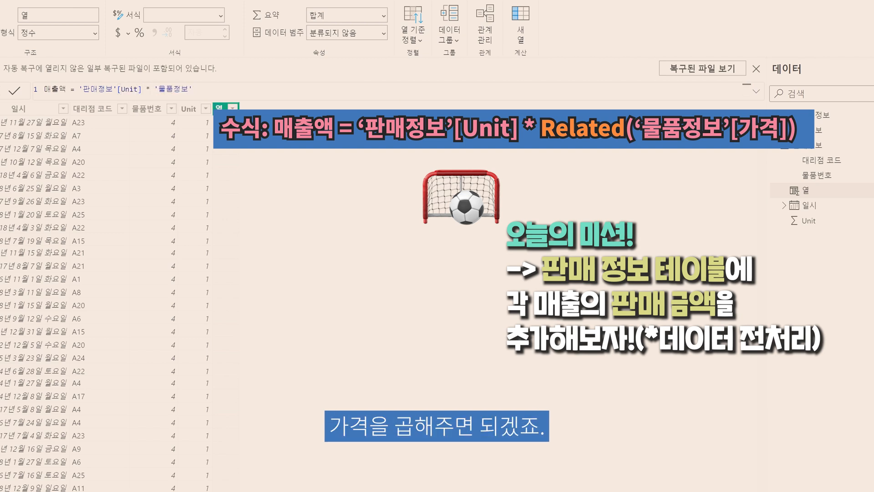
Complete the column formula as 매출액 = '판매정보'[Unit] * RELATED('물품정보'[가격]), commit it and check the calculated rows.
text(Re)
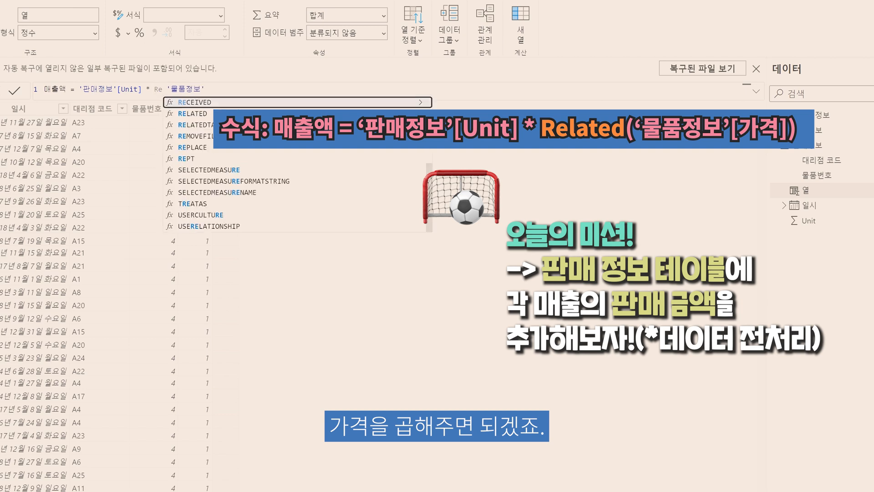
key(Down)
key(Tab)
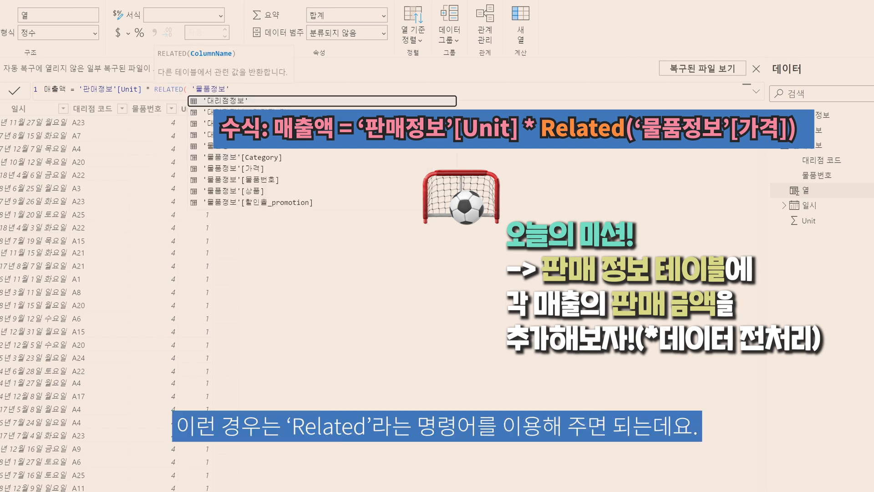
key(Right)
key(Right)
key(BackSpace)
key(Right)
click(71, 89)
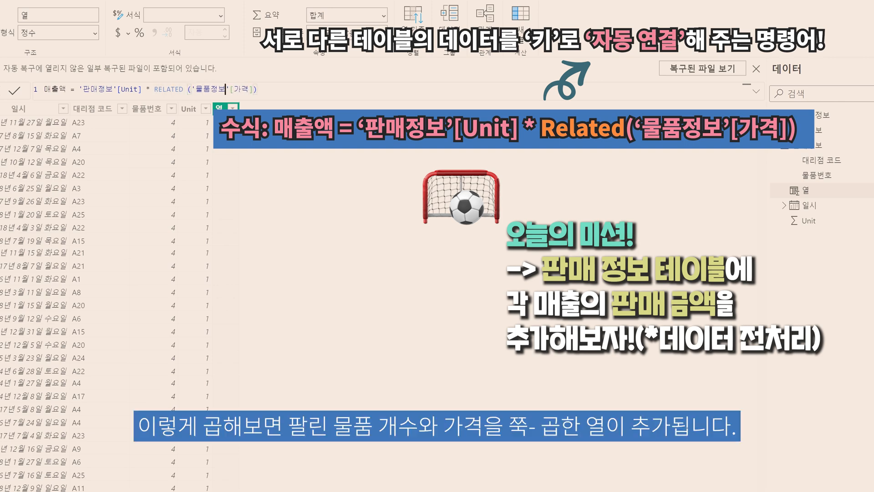
key(Return)
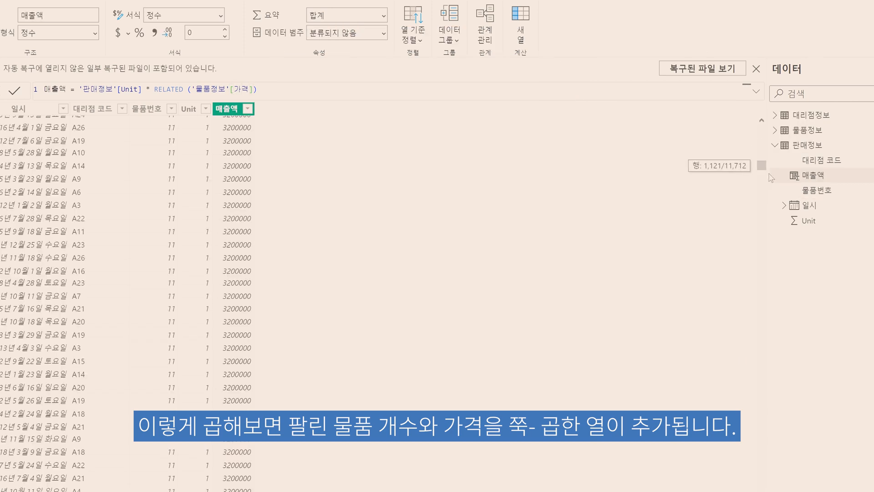
drag(771, 178, 772, 283)
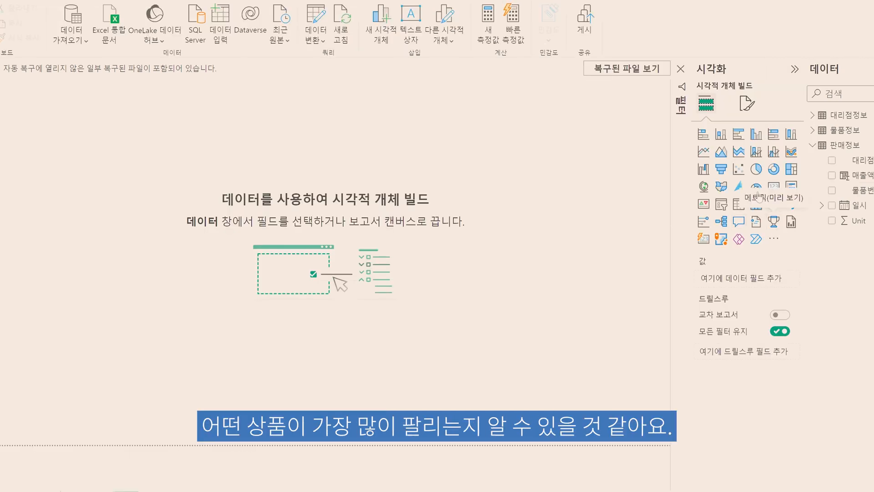
Add an enlarged donut chart to the report with 상품 from 물품정보 as legend and 매출액 from 판매정보 as values.
click(774, 169)
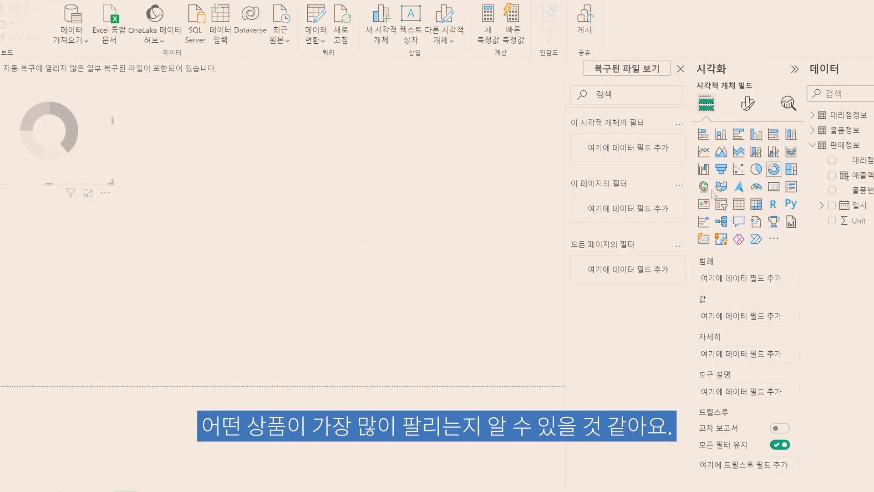
drag(112, 183, 286, 398)
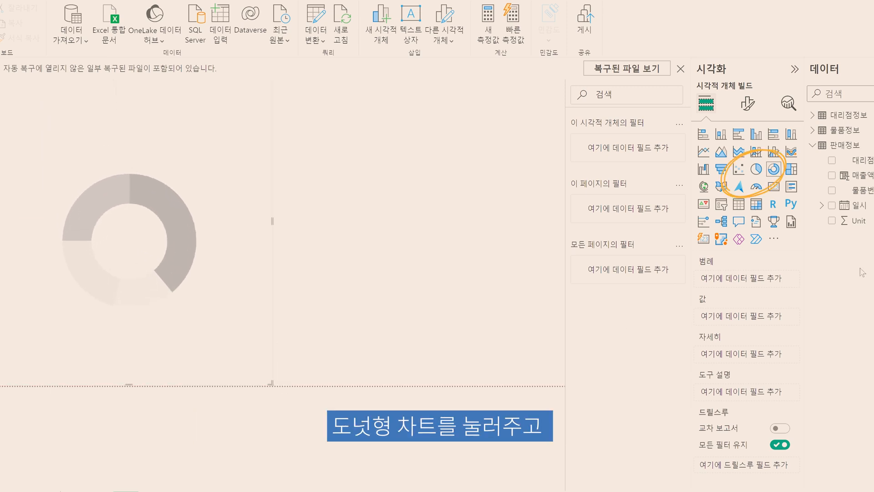
click(813, 129)
click(832, 175)
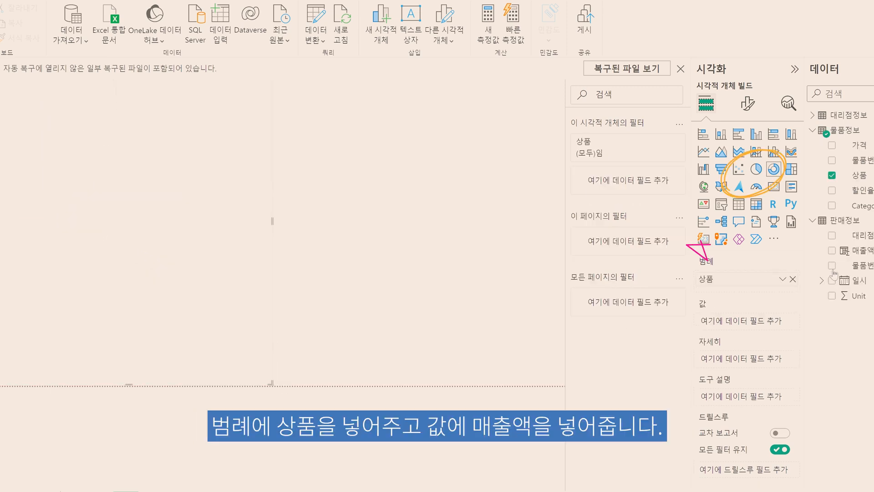
click(833, 251)
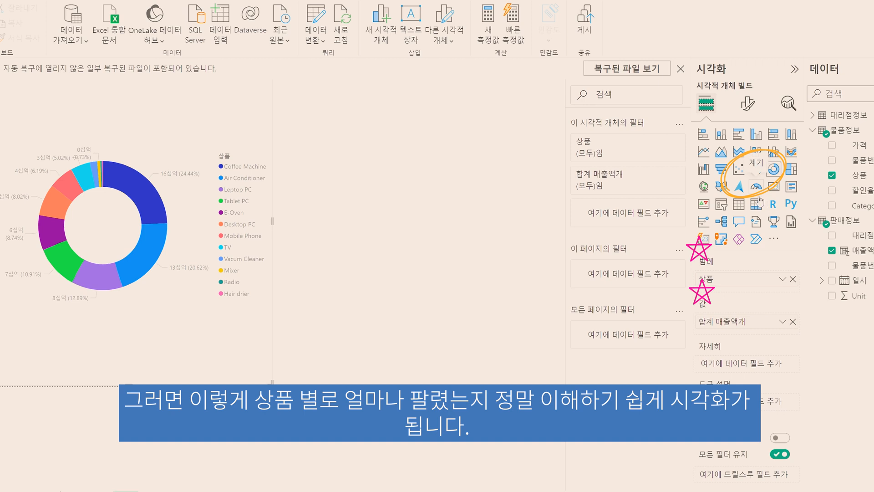
click(739, 204)
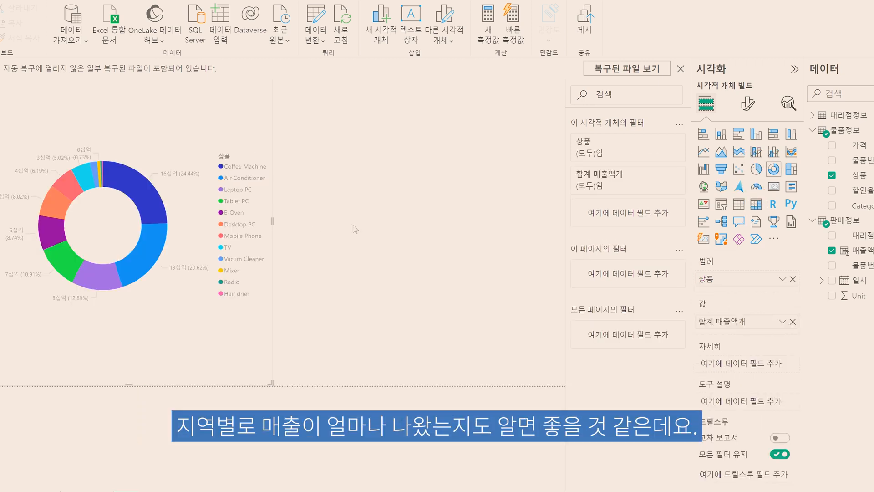
Add a table visual beside the donut chart showing 지역 from 대리점정보 and 매출액 from 판매정보.
click(525, 229)
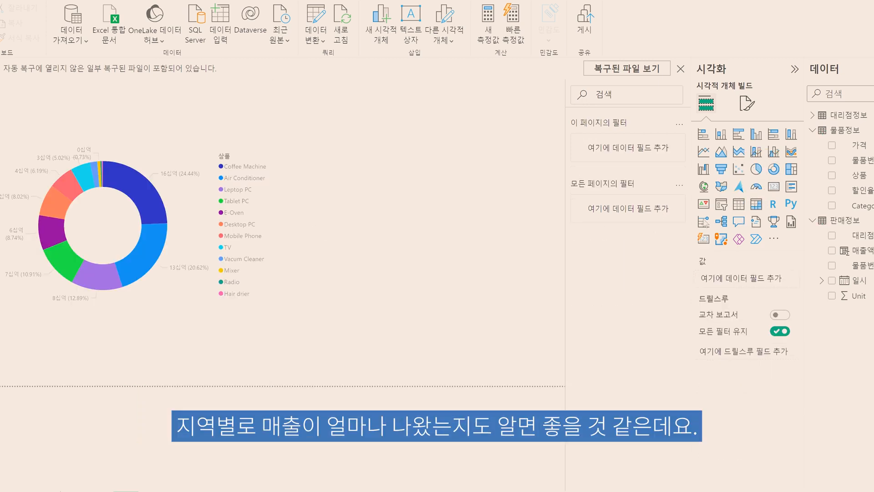
click(740, 209)
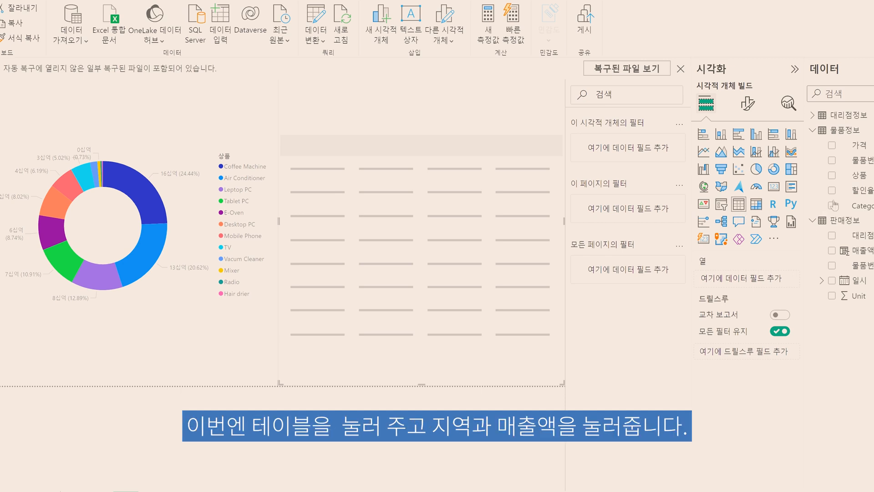
click(813, 115)
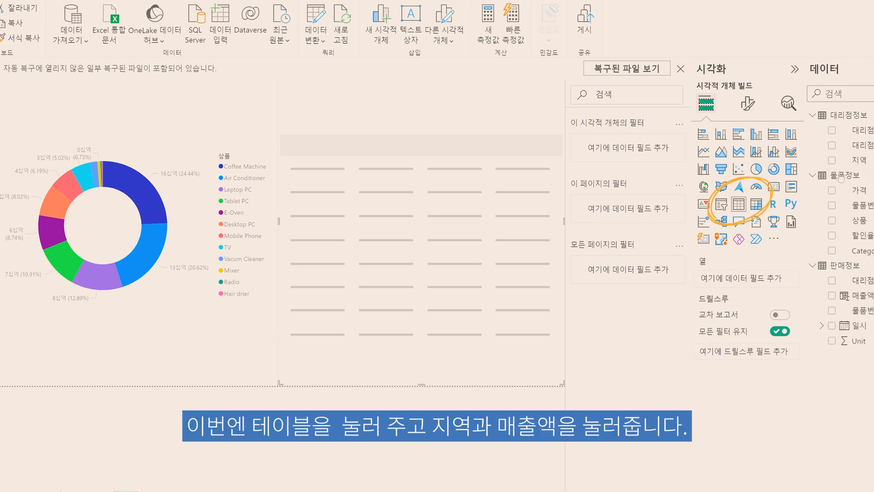
click(832, 160)
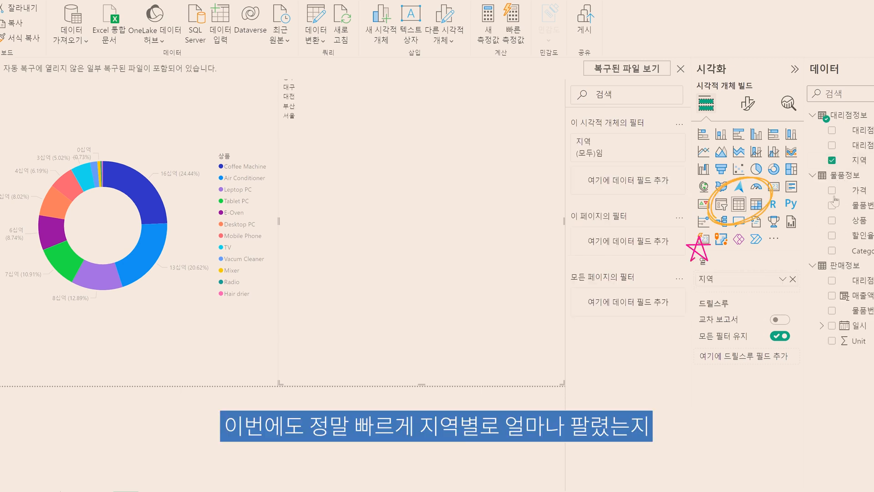
click(832, 296)
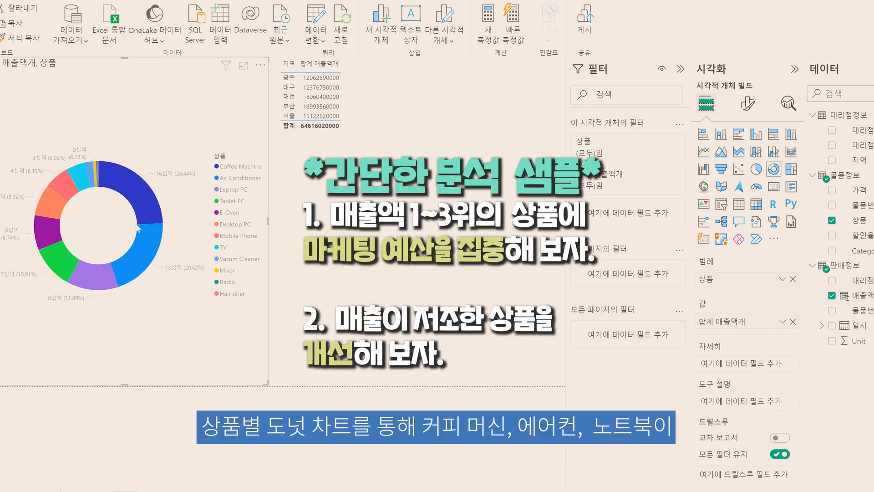
Highlight the Coffee Machine, Air Conditioner and Leptop PC slices of the donut chart in turn to examine their sales.
click(144, 203)
click(132, 255)
click(99, 281)
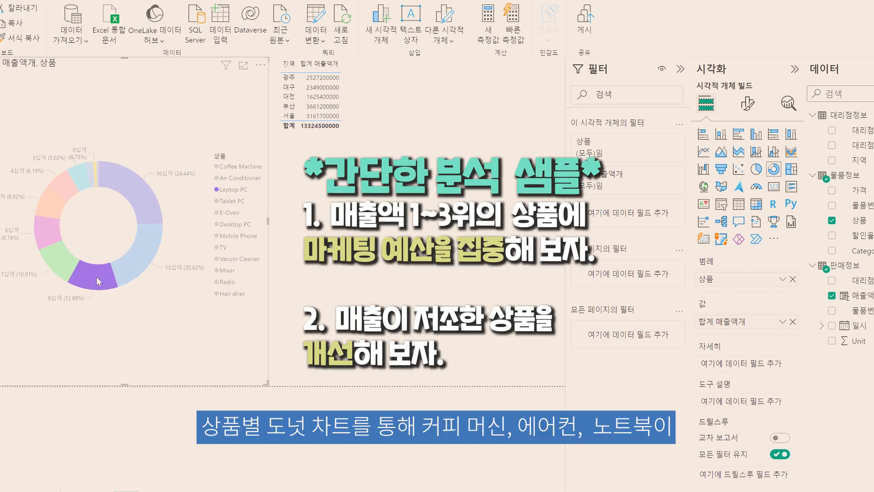
click(364, 219)
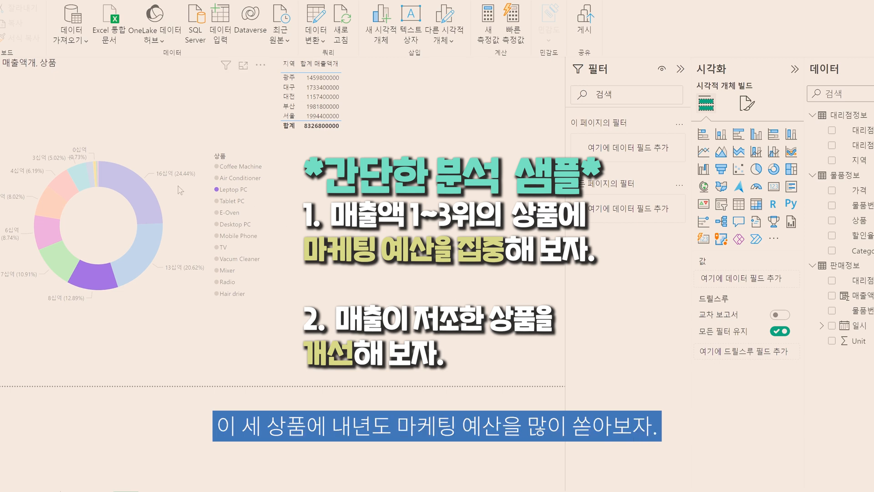
mouse_move(145, 227)
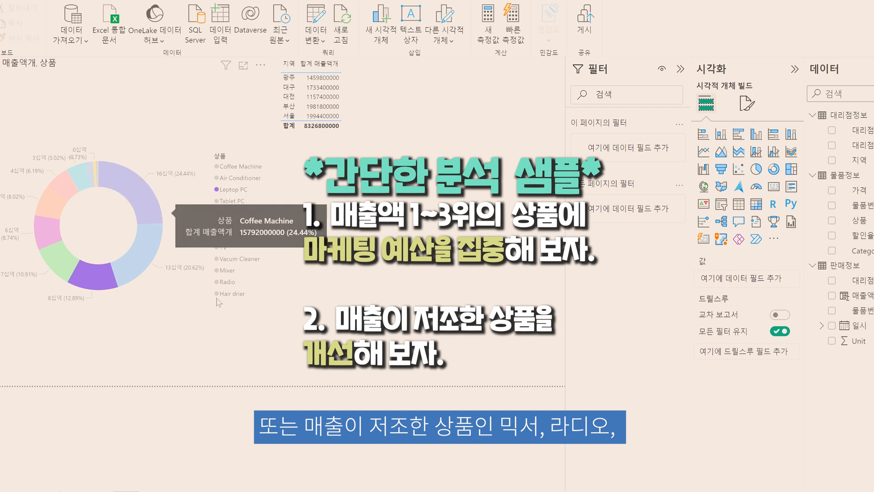
Examine the low-selling Radio and Hair drier products through the donut chart's legend, then clear the highlight.
click(224, 281)
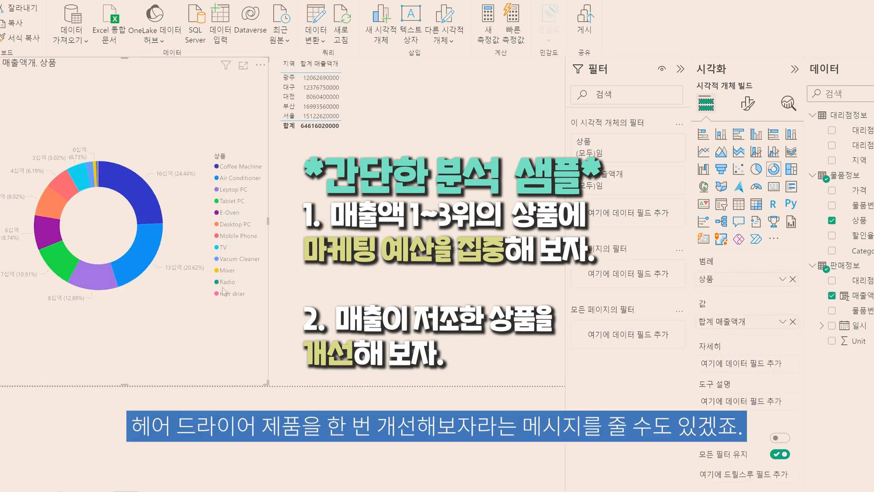
click(221, 296)
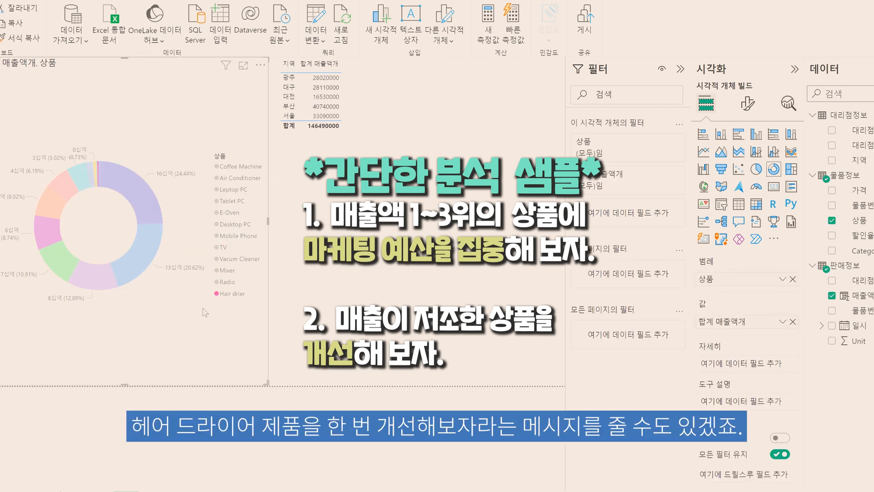
click(389, 368)
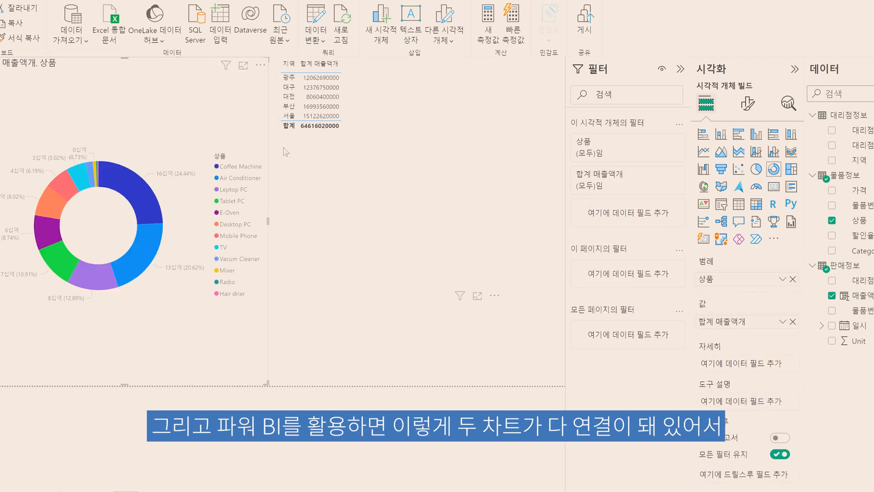
Cross-filter the two visuals by Coffee Machine, 광주, Leptop PC and 대구 in turn, and inspect the Leptop PC share for 대구.
click(147, 206)
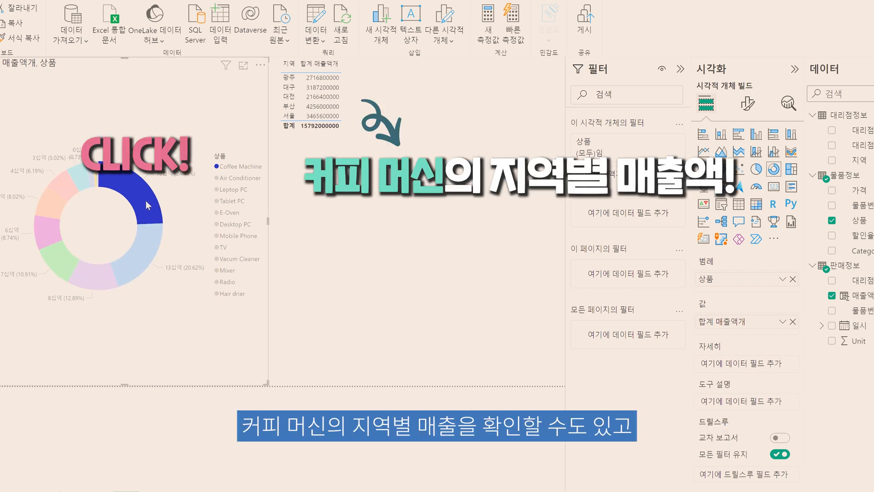
click(288, 77)
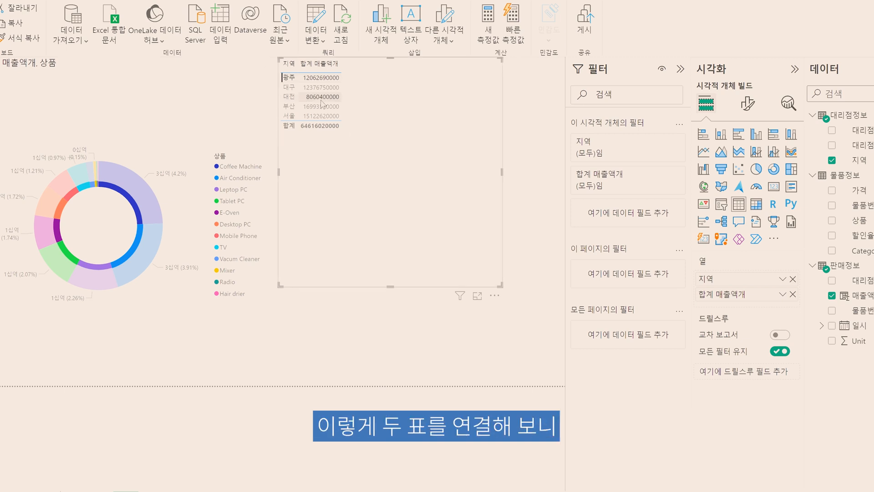
click(101, 282)
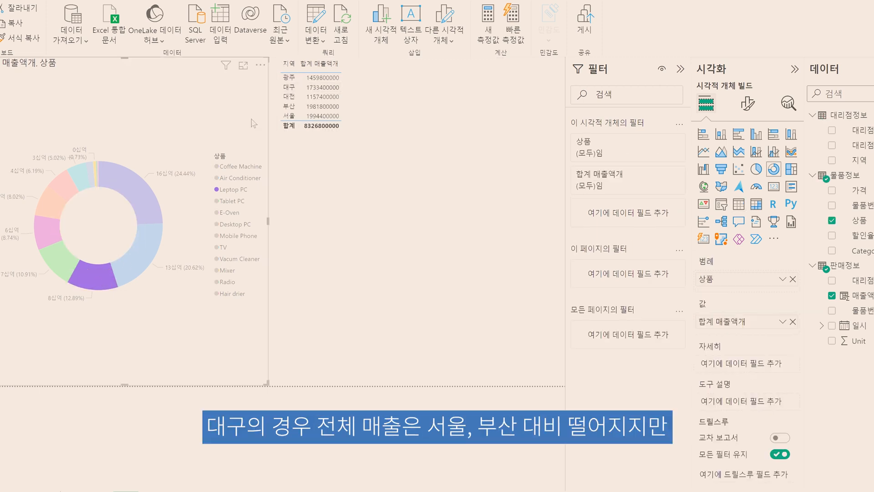
click(289, 87)
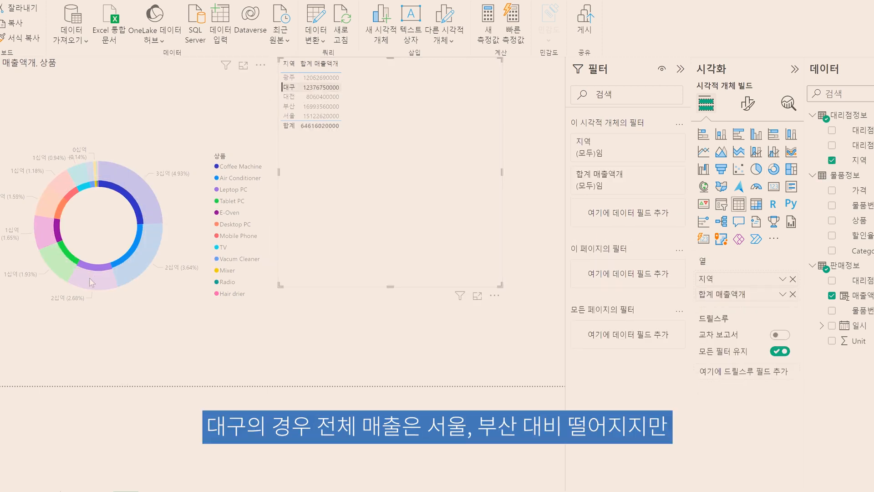
mouse_move(99, 279)
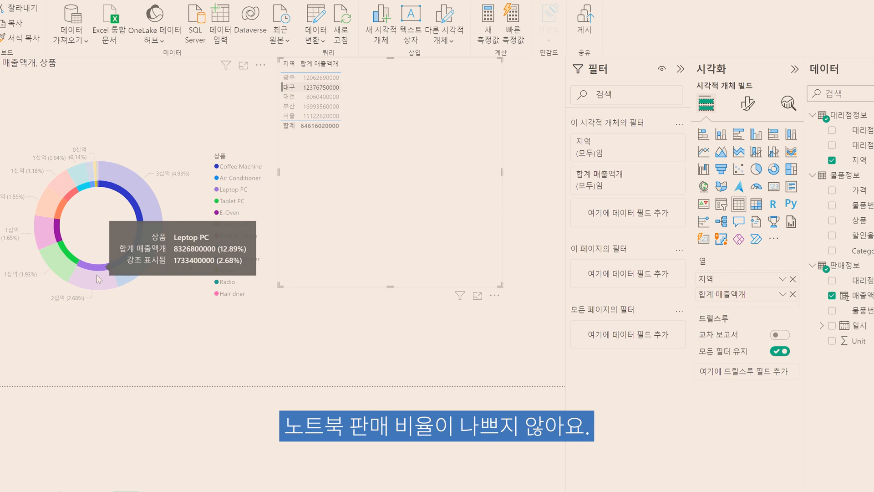